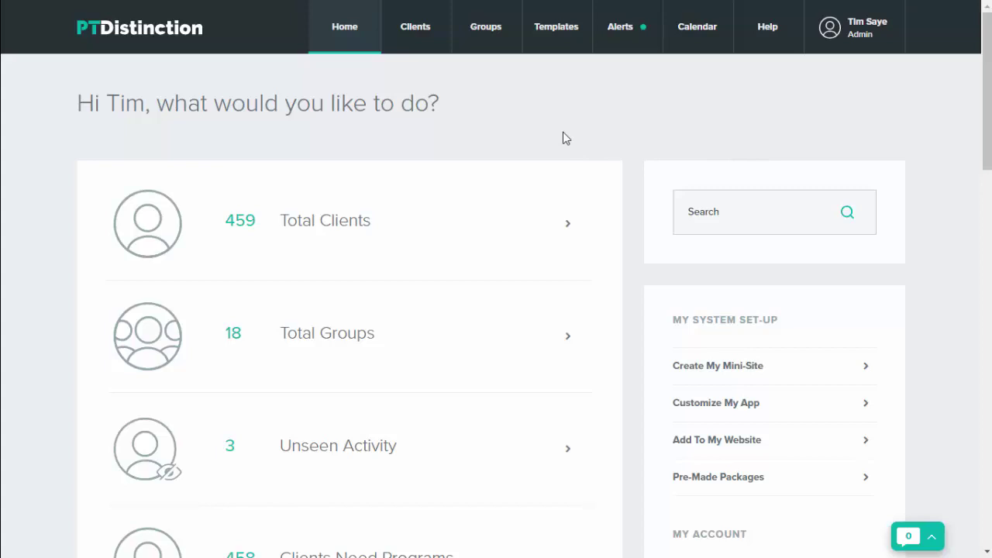
Create a group named 'Schedule Reminder Email' and go to its dashboard.
mouse_move(489, 36)
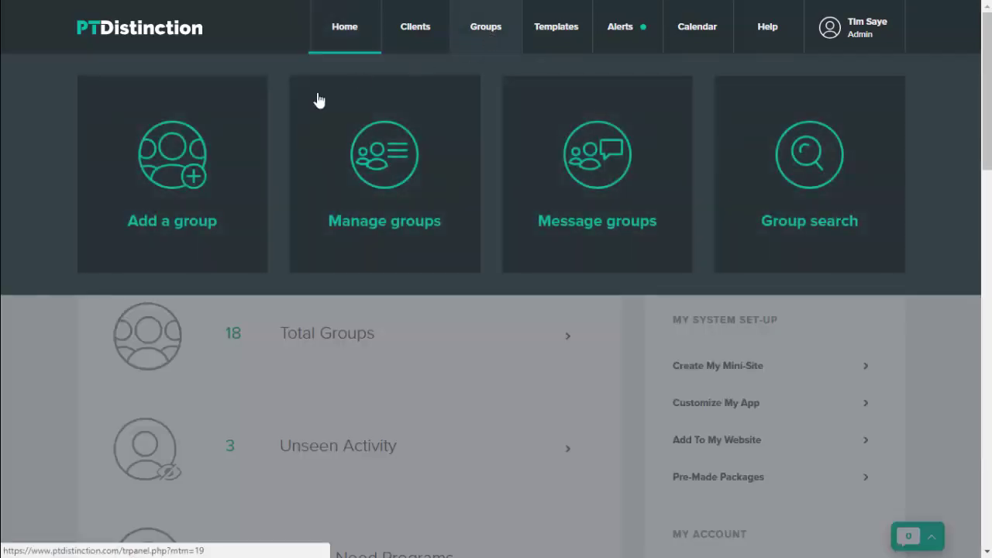
left_click(184, 177)
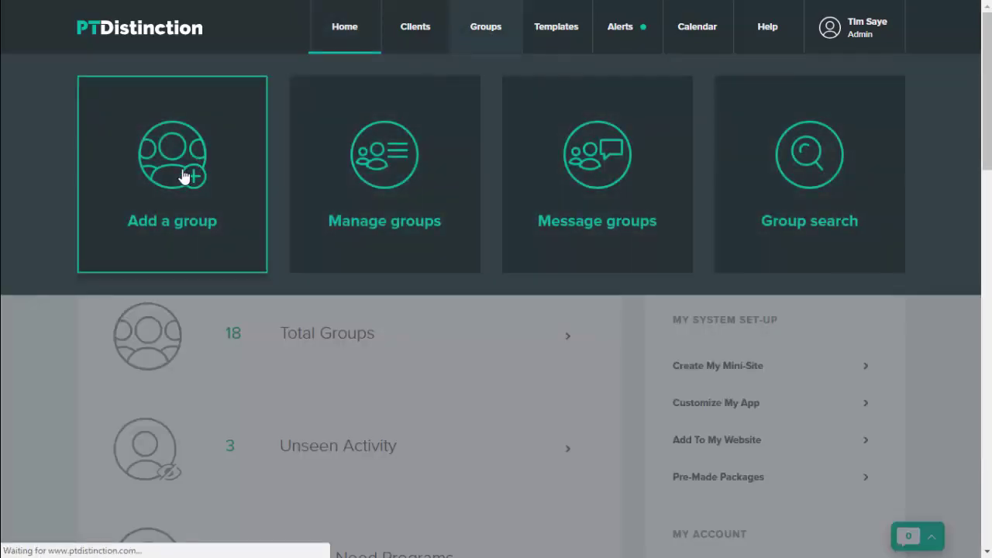
type("Schedule Reminder Email")
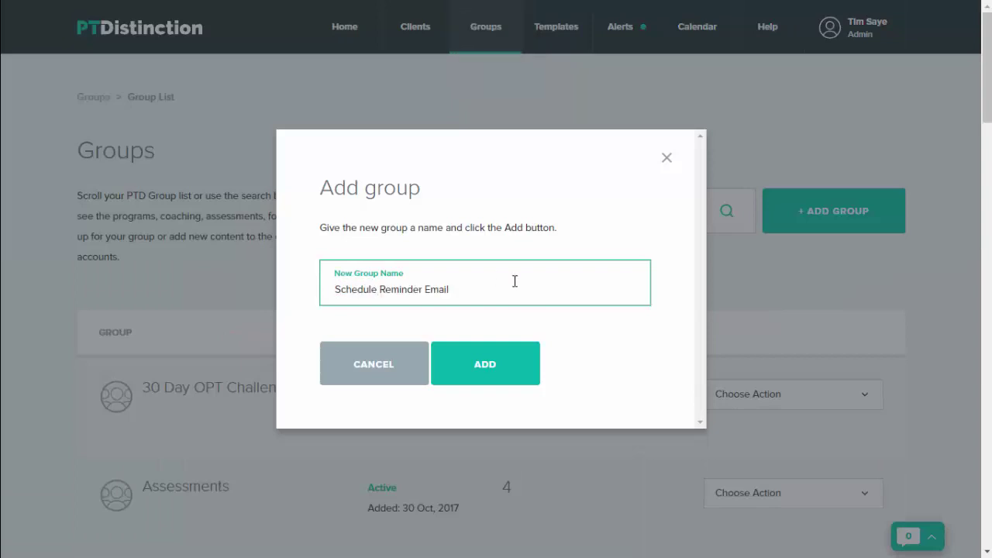
left_click(490, 360)
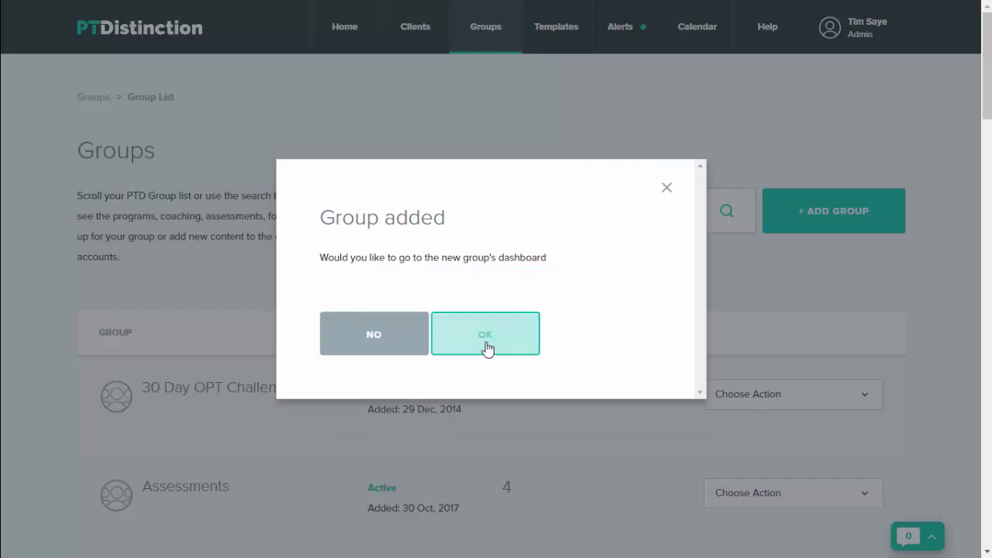
left_click(487, 346)
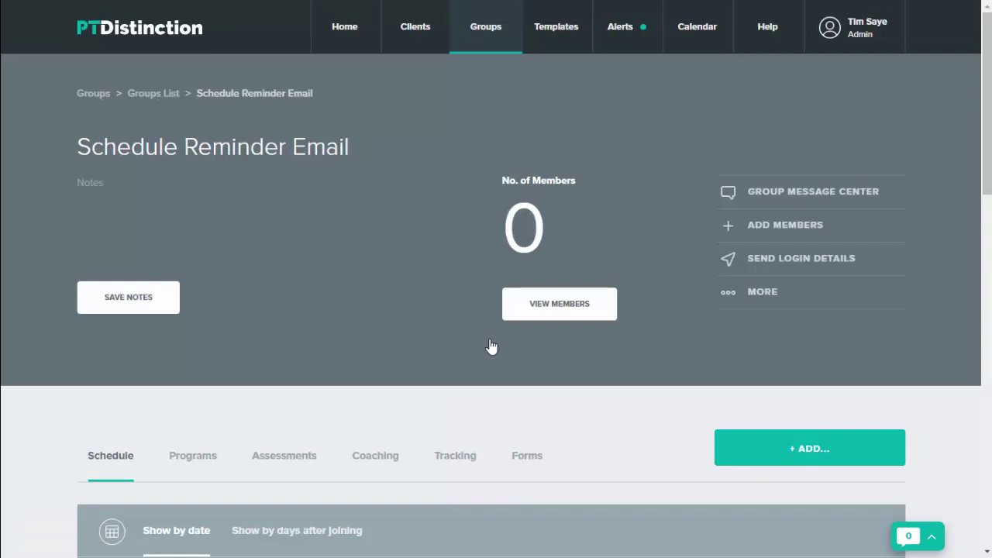
Start a new group email scheduled by days after joining, with Repeat enabled.
left_click(799, 187)
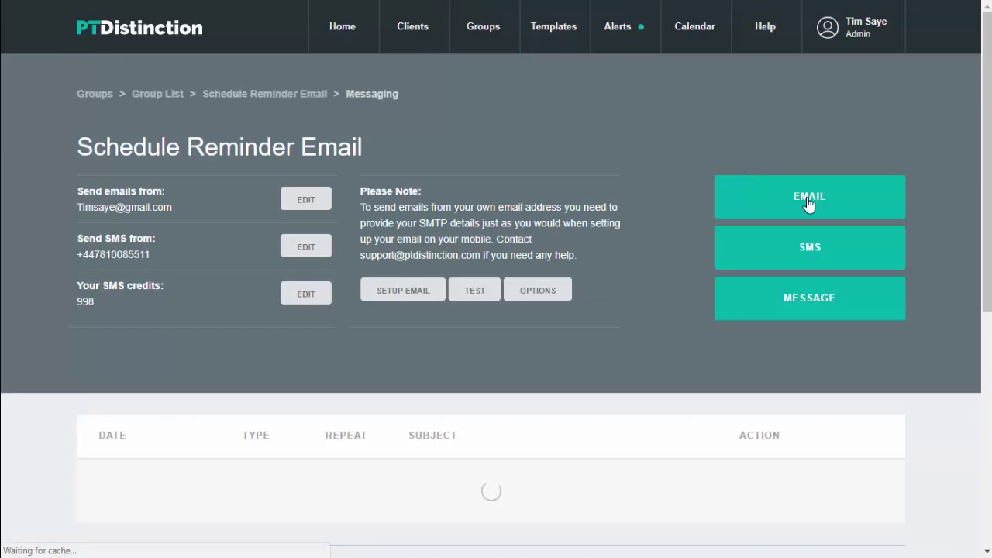
left_click(808, 200)
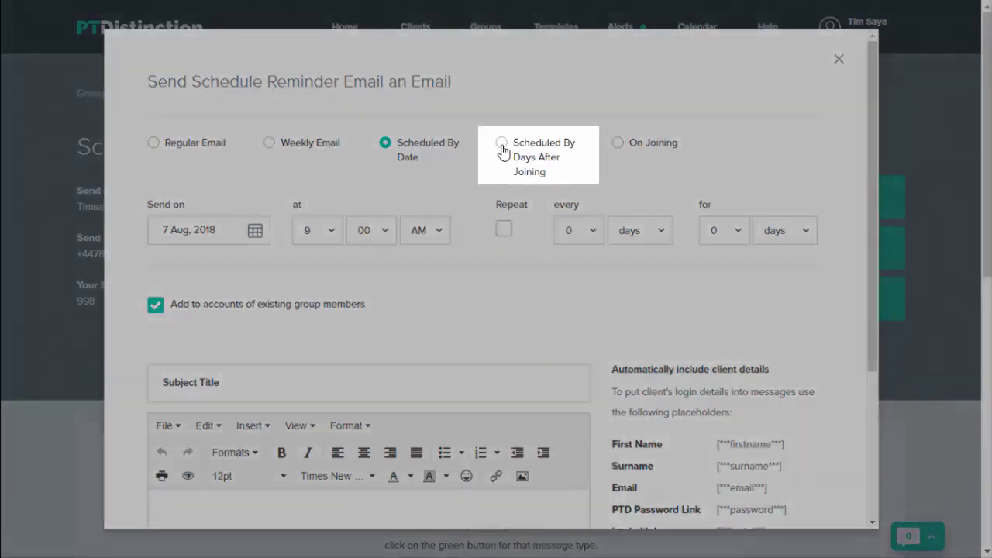
left_click(502, 144)
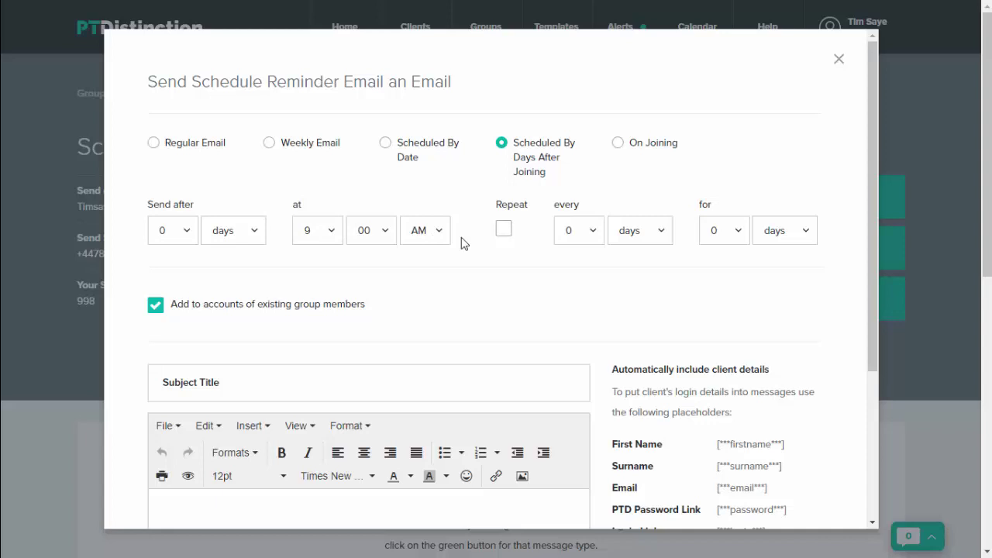
left_click(506, 234)
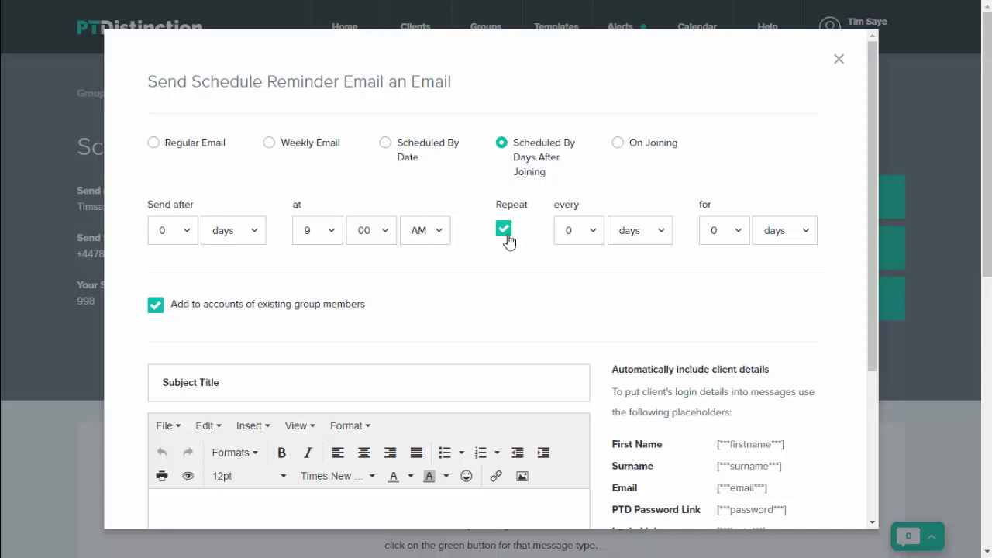
Set the email to repeat every 1 day for 365 weeks.
left_click(591, 235)
left_click(568, 280)
left_click(736, 241)
scroll(713, 295, "down", 10)
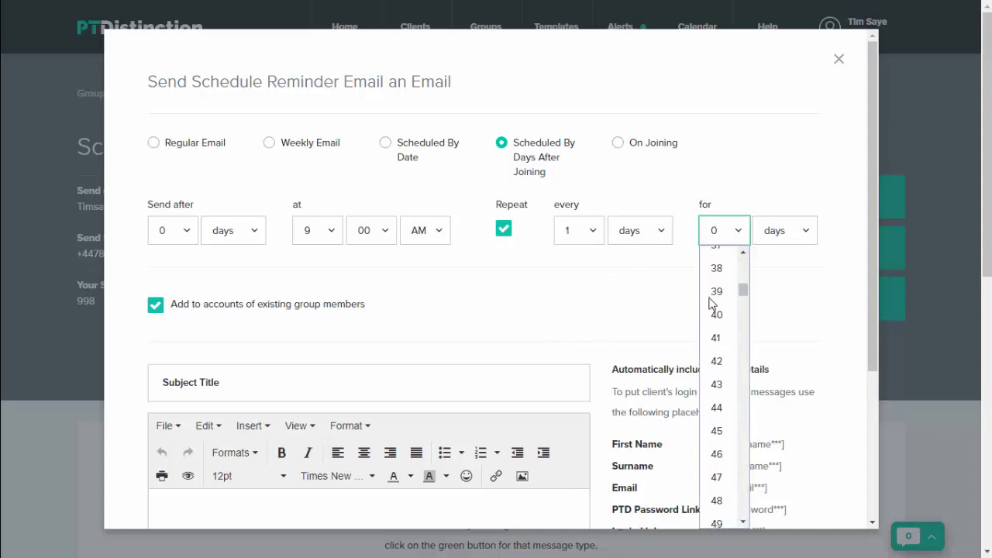
scroll(713, 298, "down", 20)
left_click_drag(746, 343, 741, 484)
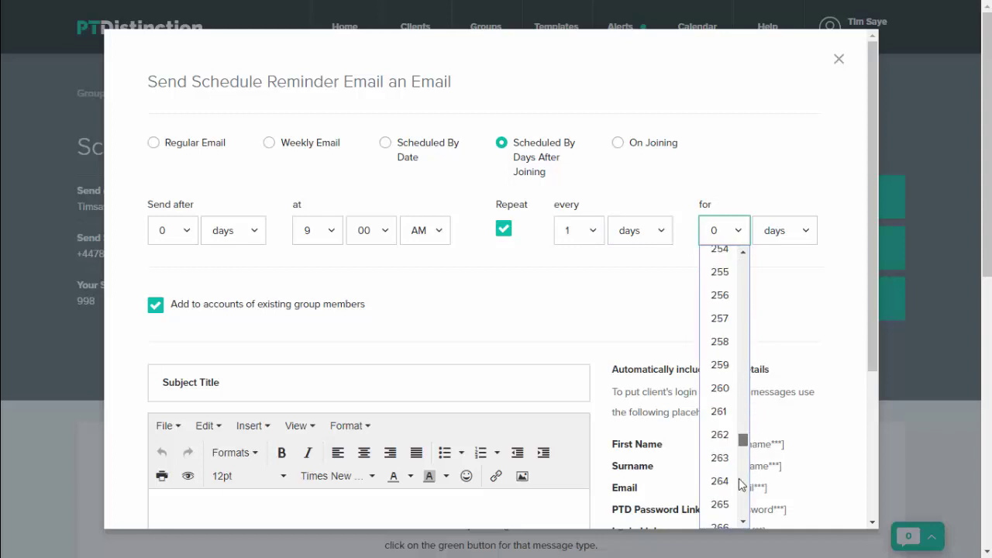
scroll(740, 484, "down", 10)
left_click(725, 515)
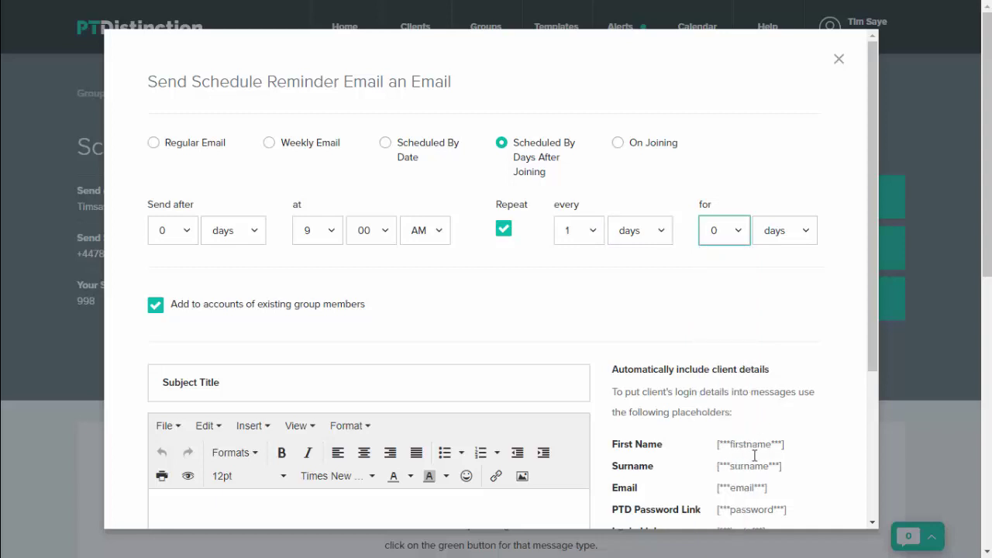
left_click(803, 231)
left_click(789, 281)
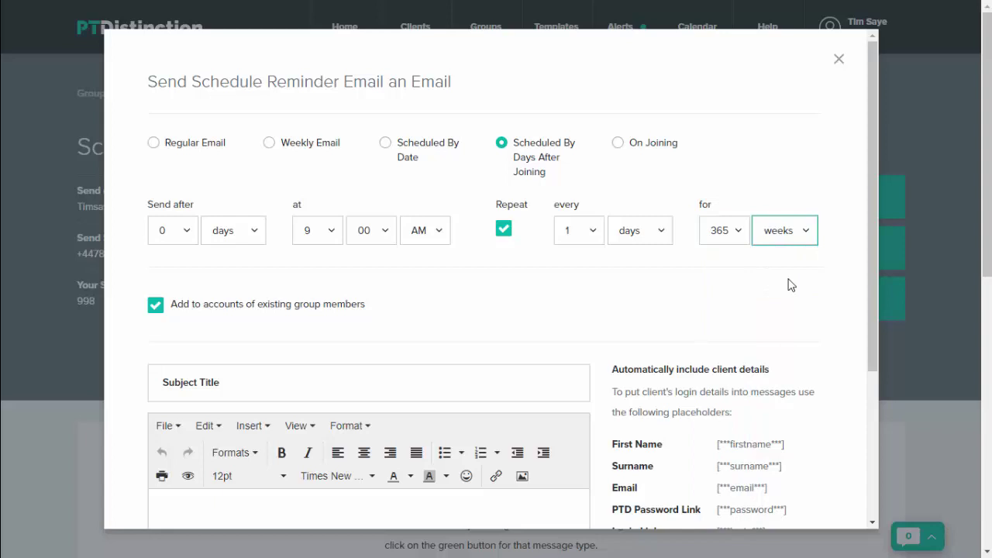
scroll(476, 310, "down", 1)
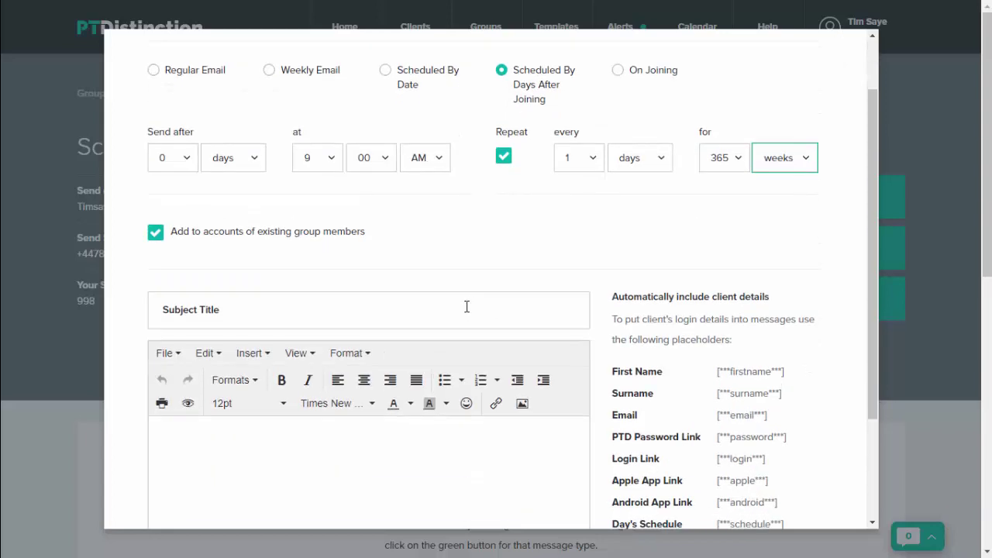
Enter 'Your Days Schedule' as the email's subject title.
left_click(245, 314)
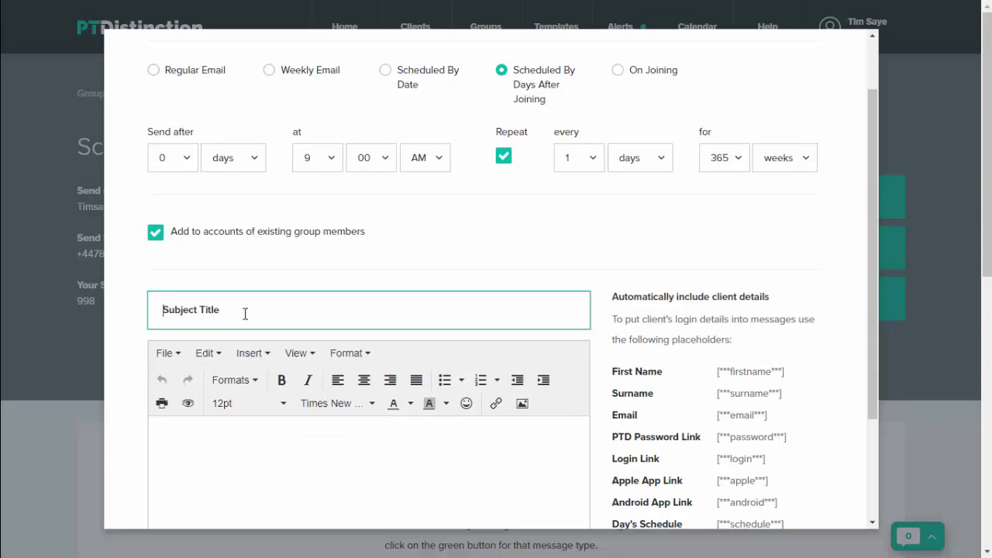
type("Your Day")
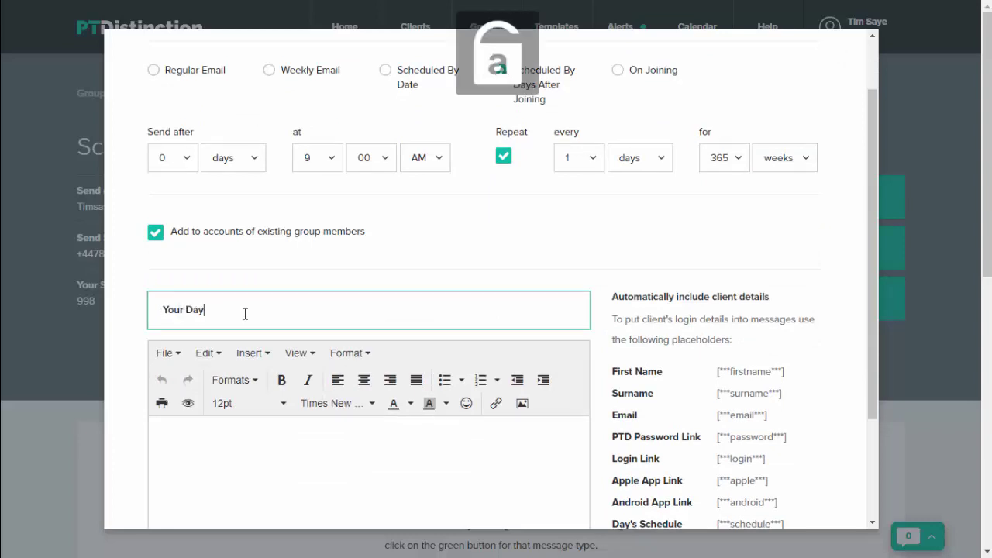
type("s Schedule")
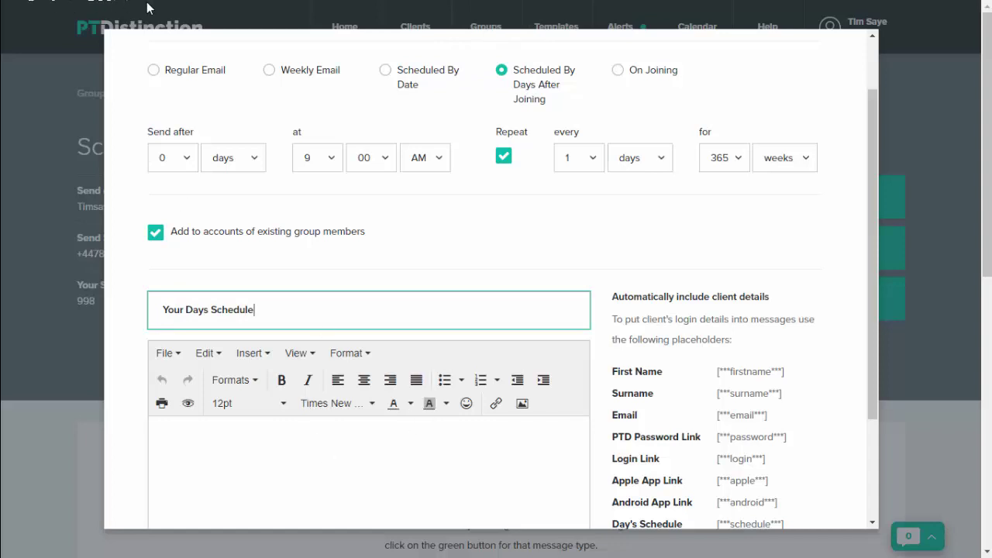
scroll(410, 226, "down", 2)
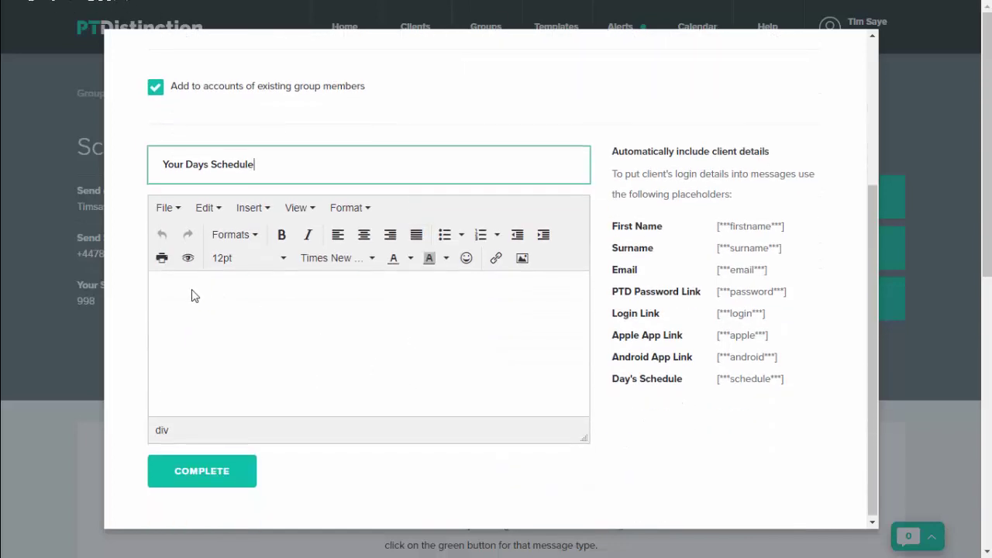
Write the greeting 'Hi [***firstname***]' by copying the first-name placeholder after 'Hi'.
left_click(177, 285)
key("Caps_Lock")
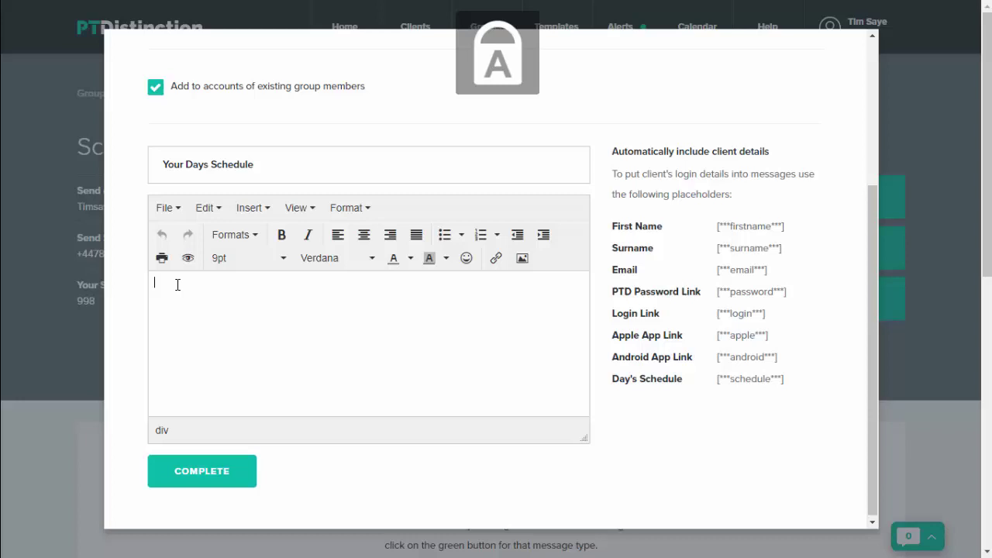
type("H")
key("Caps_Lock")
type("i")
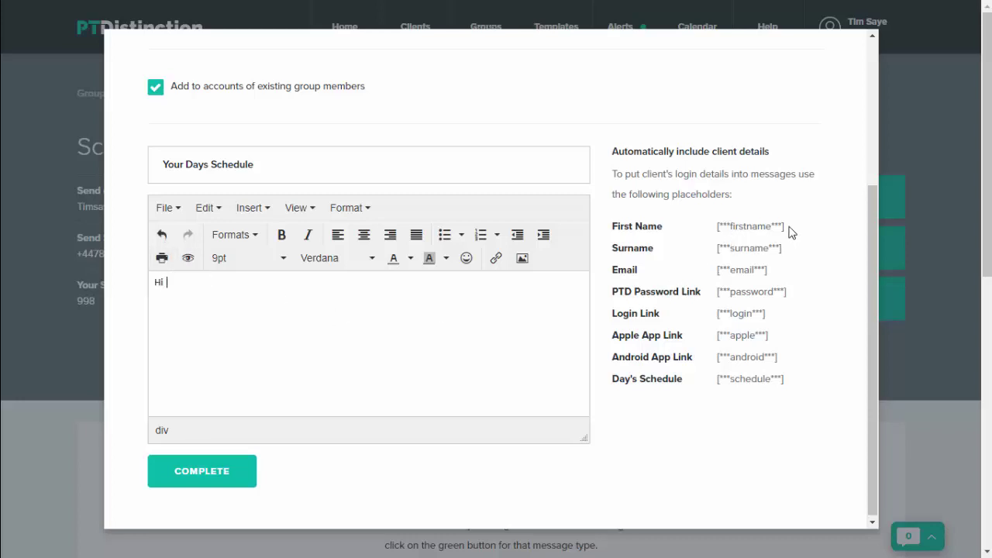
left_click_drag(784, 229, 716, 230)
key("cmd+c")
right_click(727, 225)
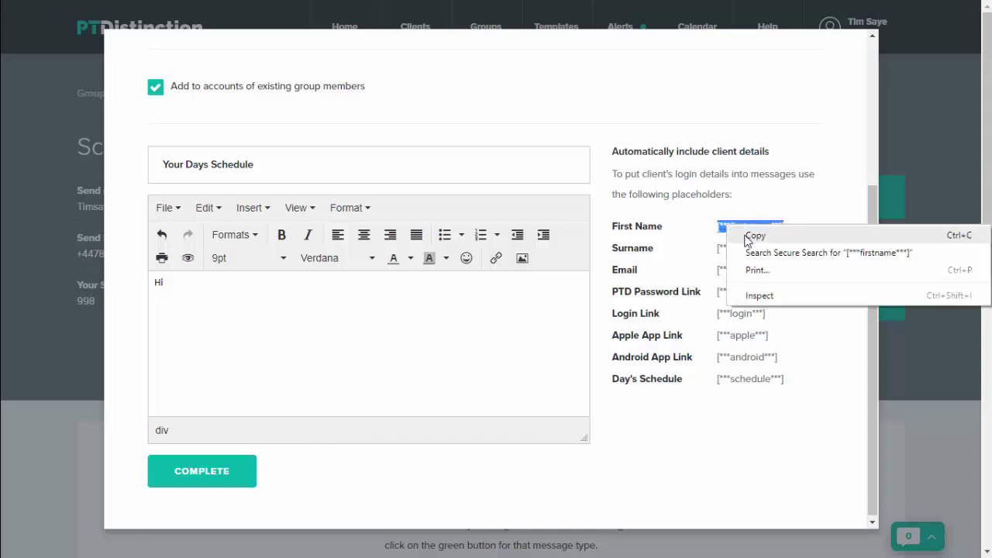
left_click(746, 232)
left_click(172, 279)
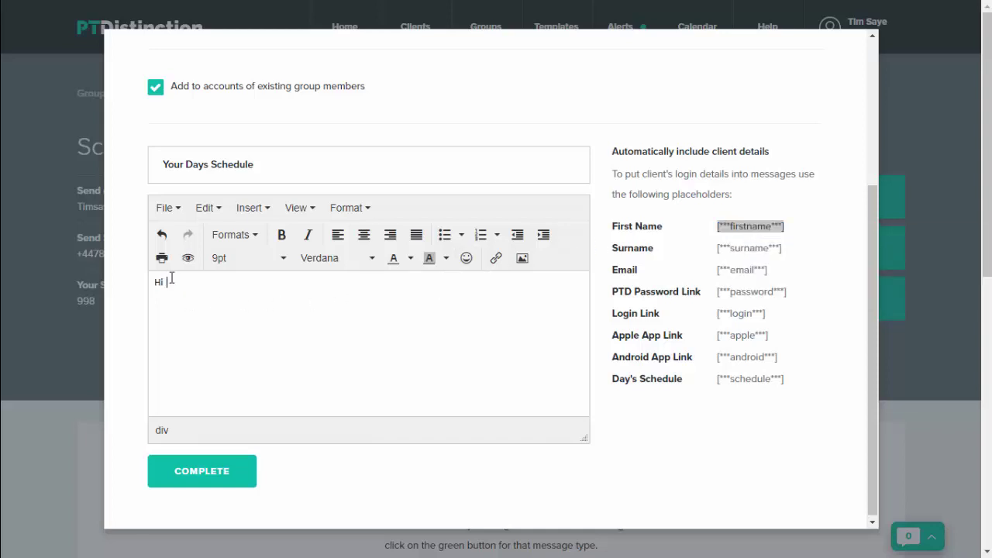
right_click(171, 279)
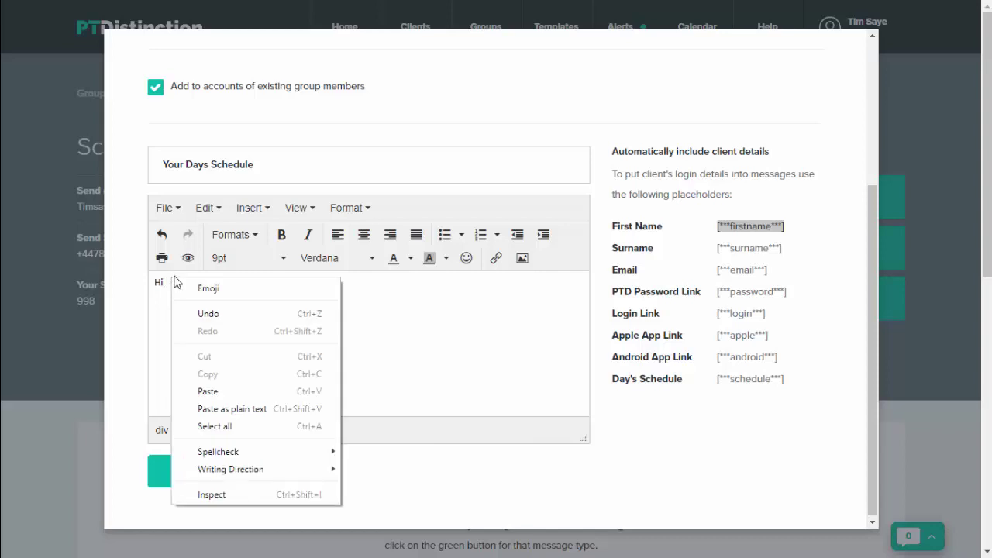
left_click(206, 390)
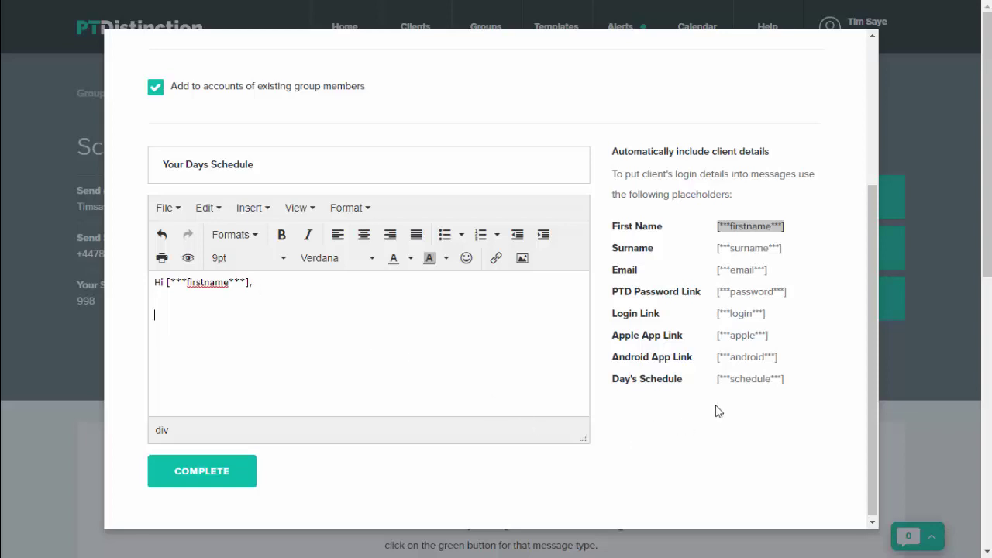
Copy the [***schedule***] placeholder onto the email's second line.
left_click(784, 383)
left_click_drag(774, 383, 718, 385)
key("cmd+c")
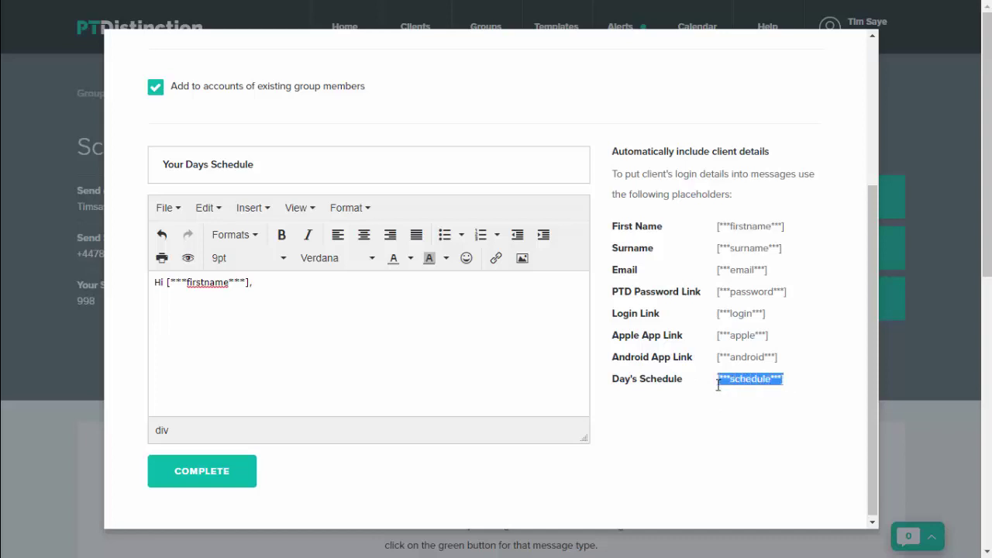
right_click(723, 380)
left_click(745, 389)
left_click(158, 312)
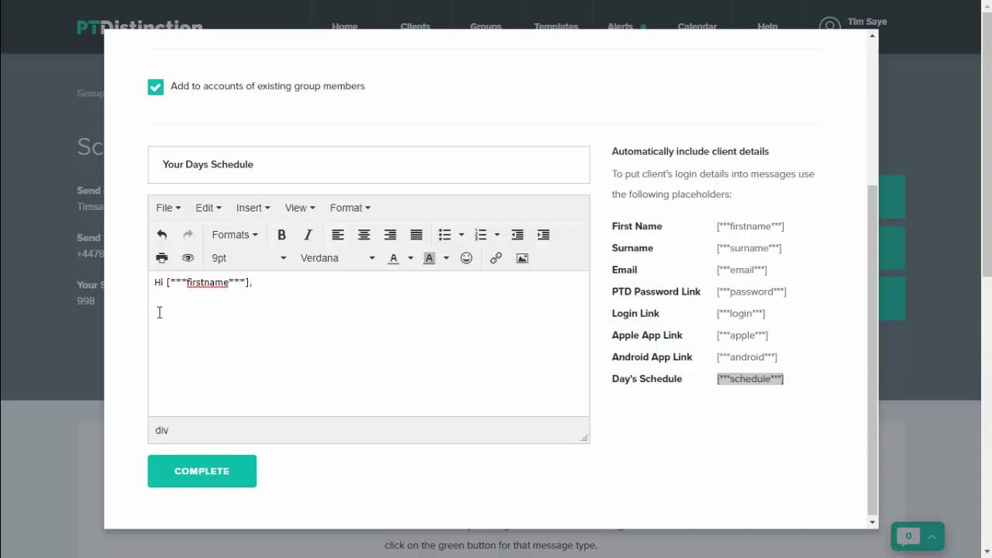
right_click(159, 312)
left_click(200, 198)
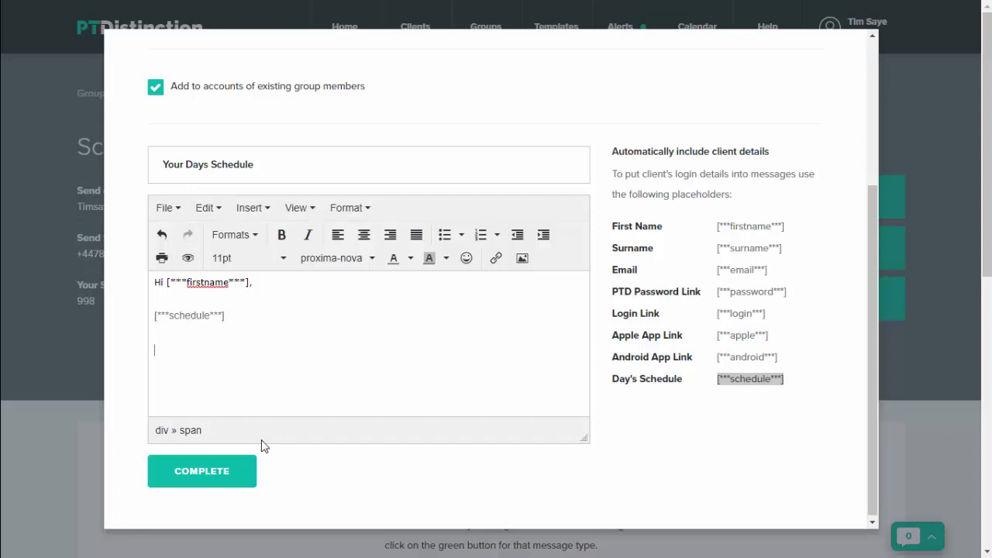
Add the trainer's name as a sign-off on a new line.
key("Return")
key("Caps_Lock")
type("T")
key("Caps_Lock")
type("im")
Save the Your Days Schedule email, dismiss the Saved notice, and return to the Schedule Reminder Email group.
left_click(213, 477)
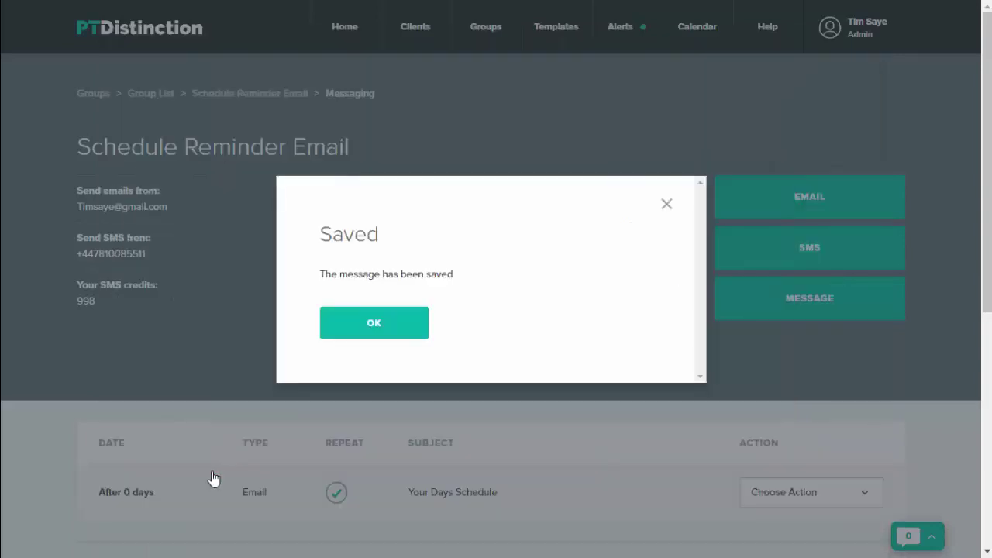
left_click(376, 323)
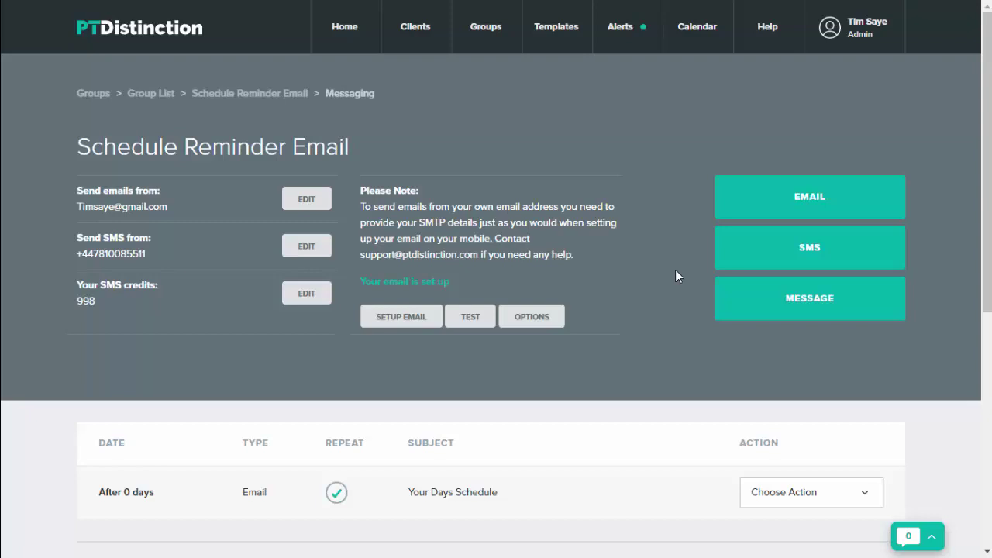
left_click(276, 94)
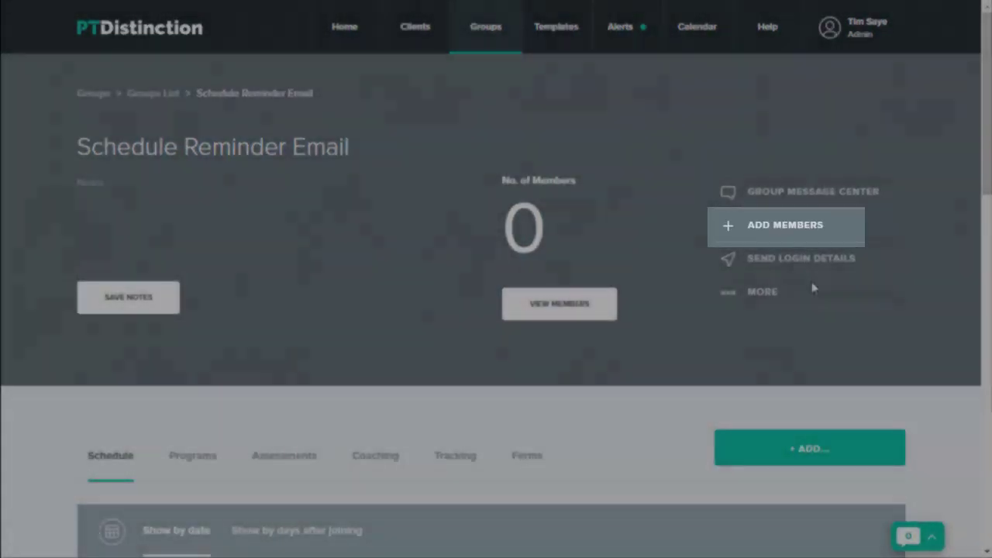
left_click(775, 230)
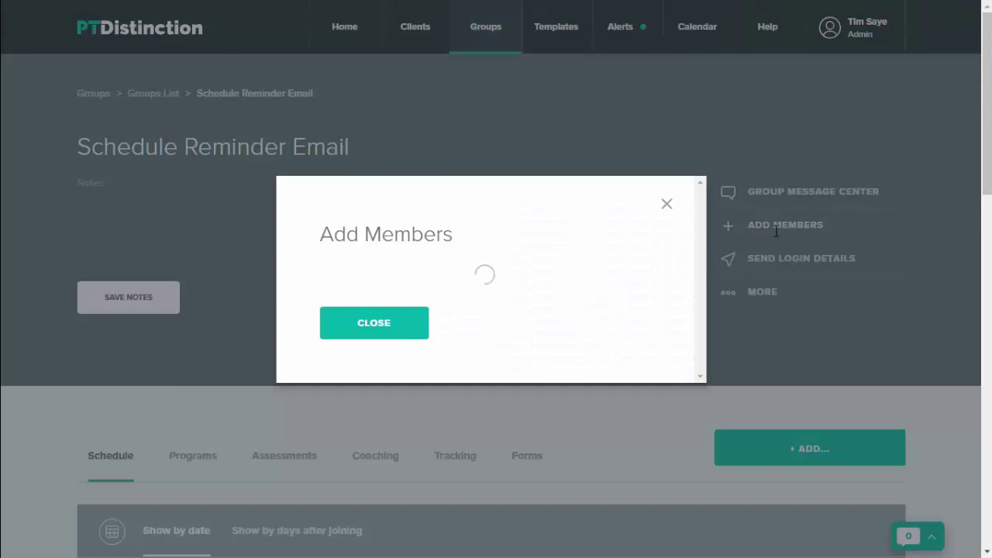
left_click(630, 228)
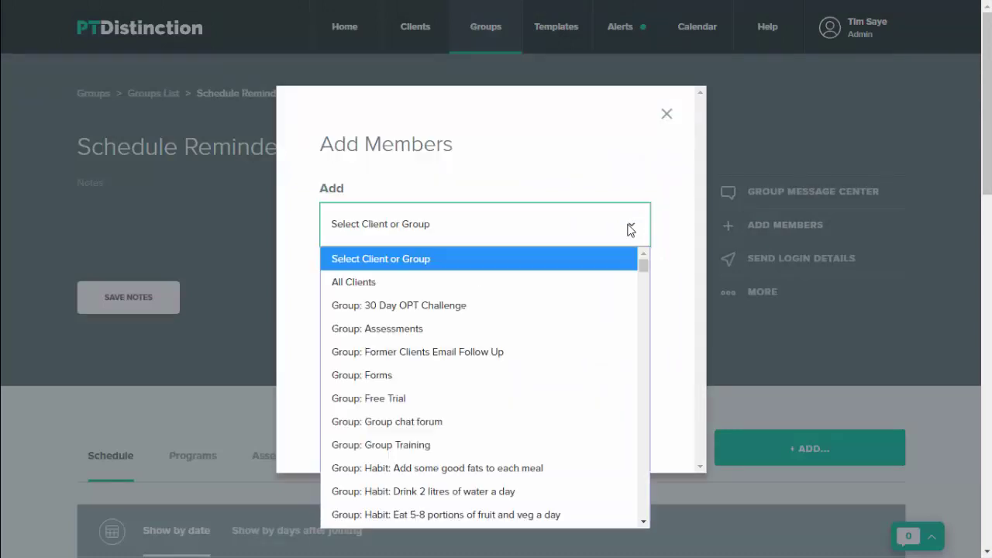
scroll(426, 417, "down", 2)
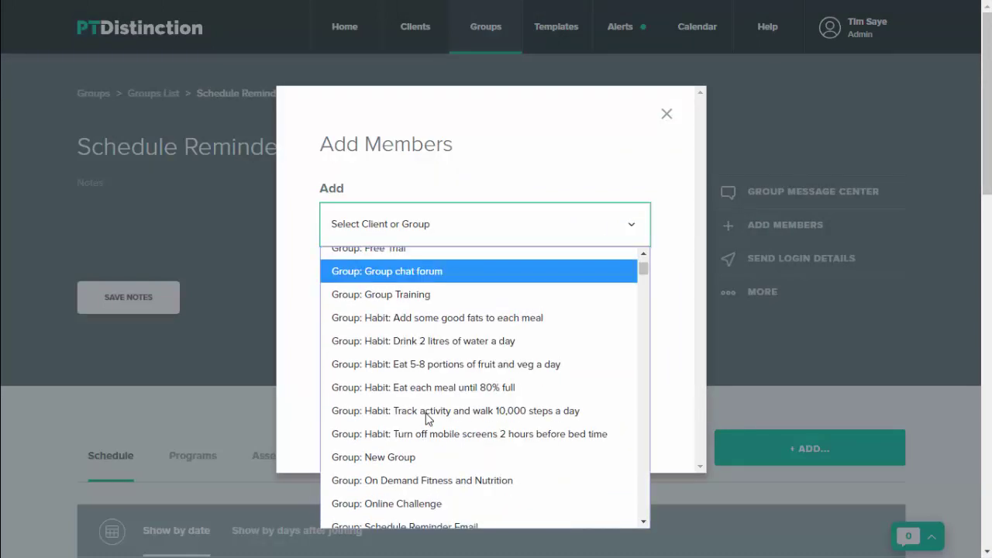
scroll(427, 418, "down", 4)
scroll(416, 447, "up", 4)
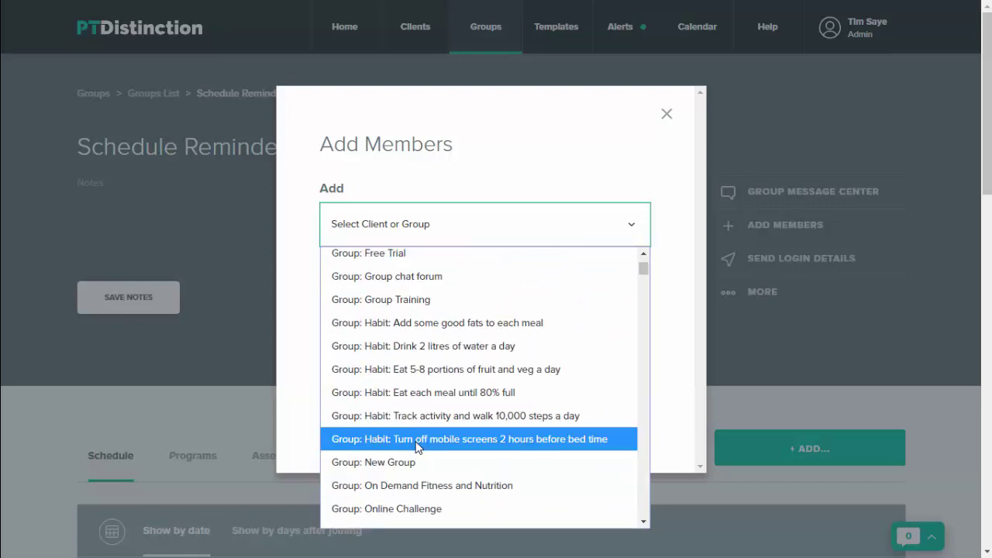
scroll(416, 447, "up", 2)
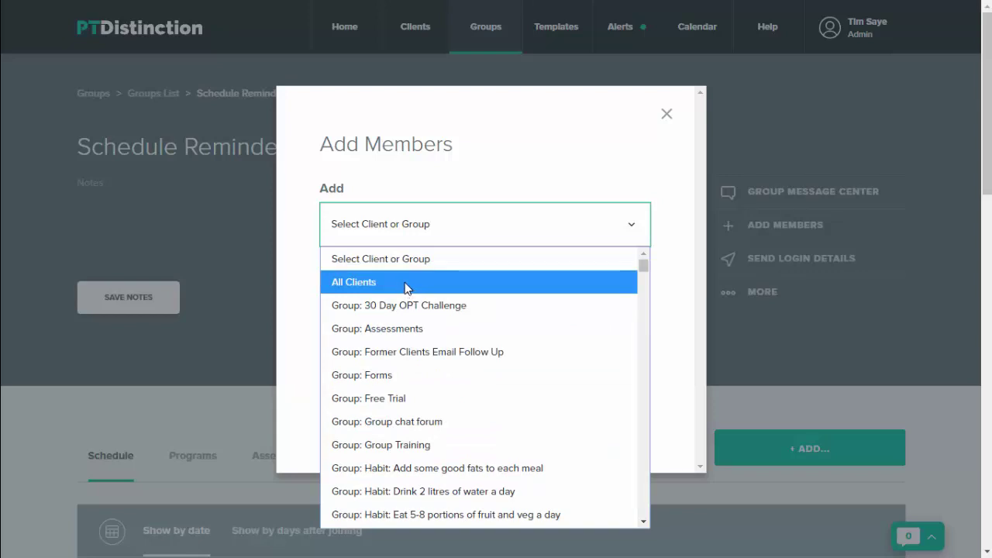
left_click(484, 157)
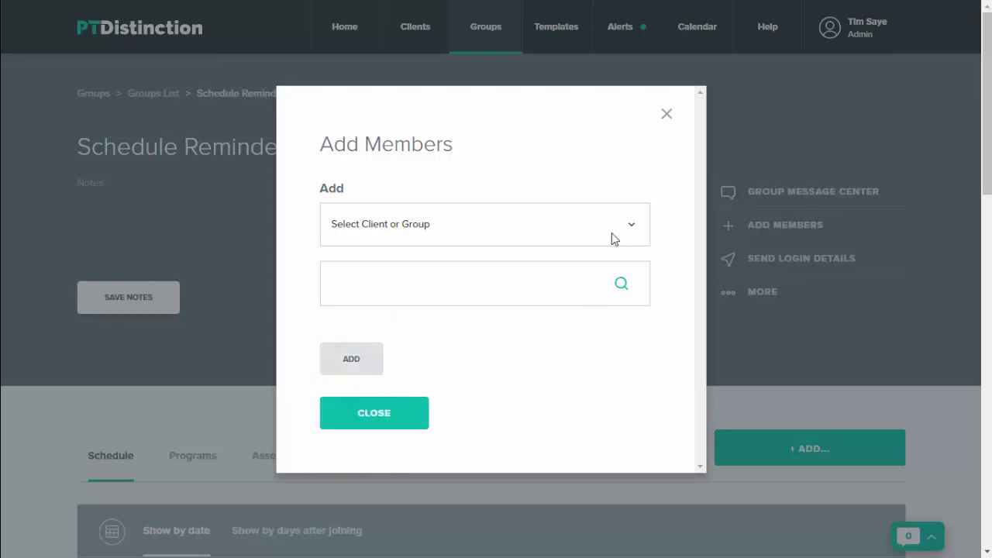
left_click(667, 115)
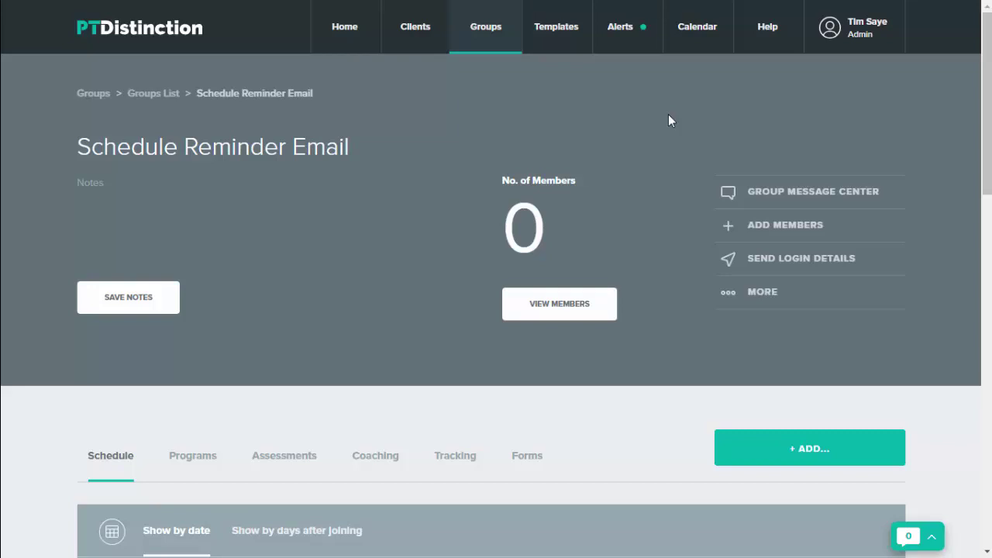
On a new client form, add the Schedule Reminder Email group immediately and save.
left_click(415, 31)
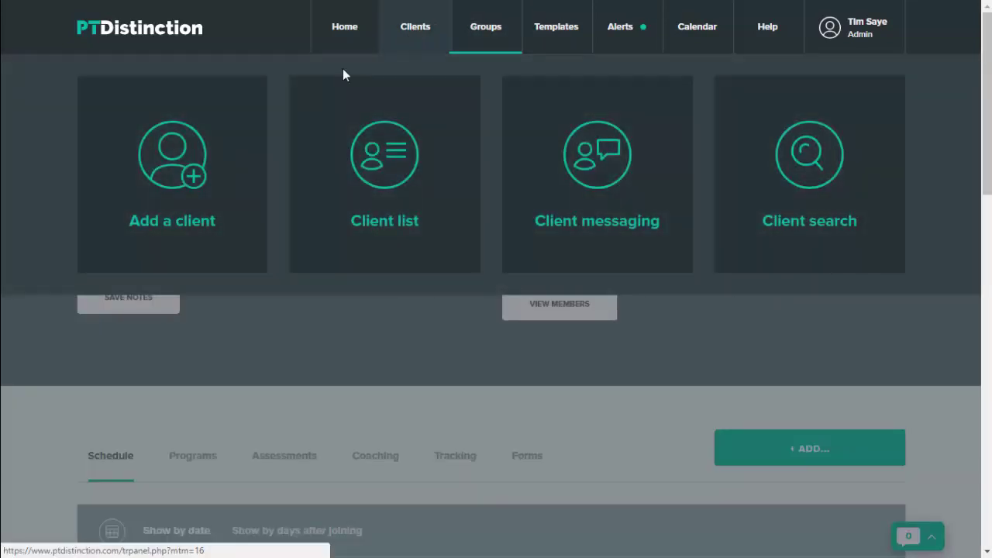
left_click(178, 176)
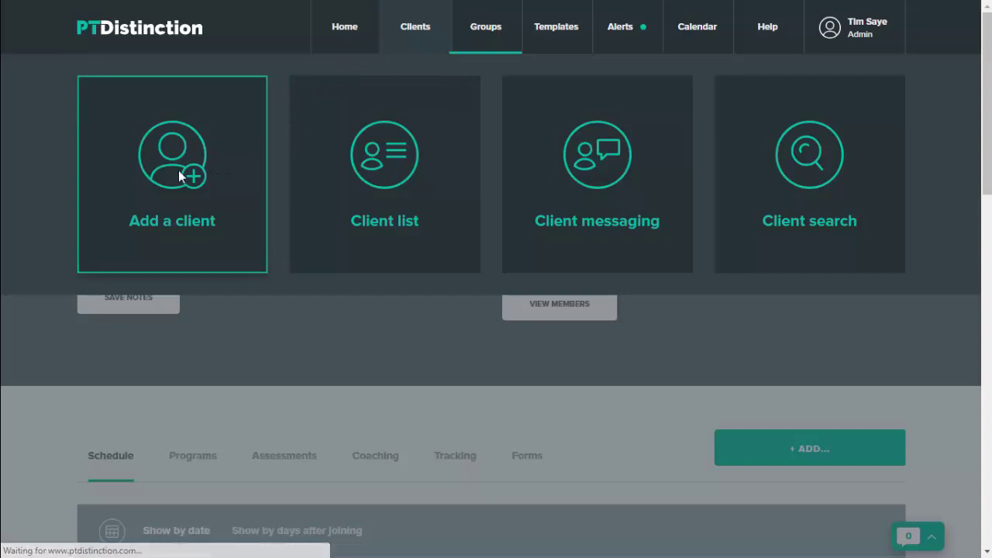
scroll(527, 251, "down", 5)
scroll(294, 317, "down", 4)
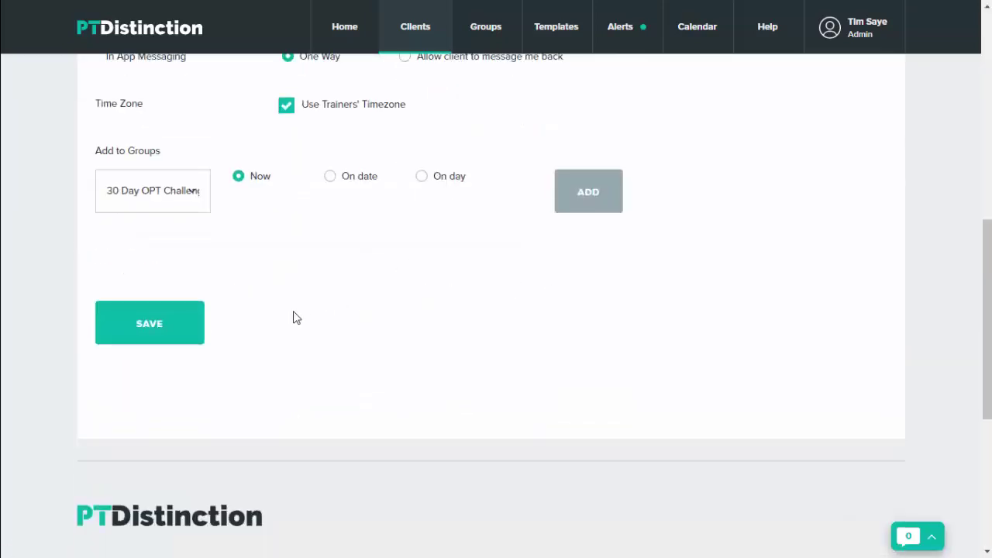
left_click(186, 134)
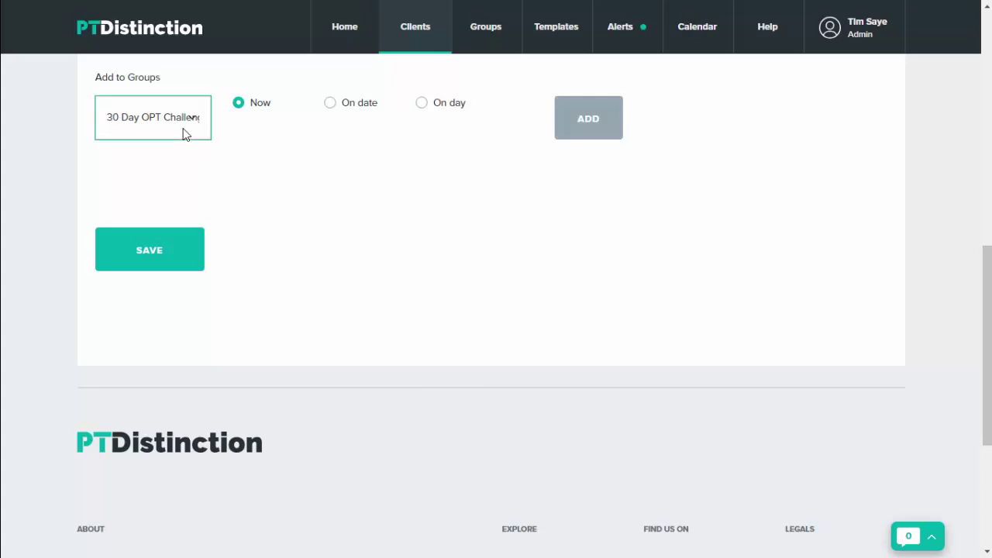
scroll(230, 354, "down", 1)
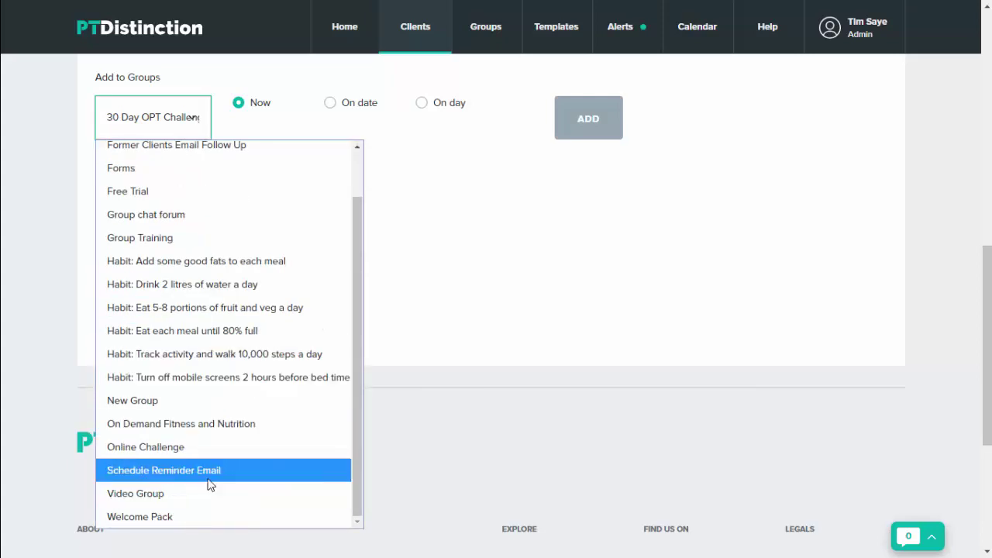
left_click(217, 470)
scroll(376, 238, "up", 1)
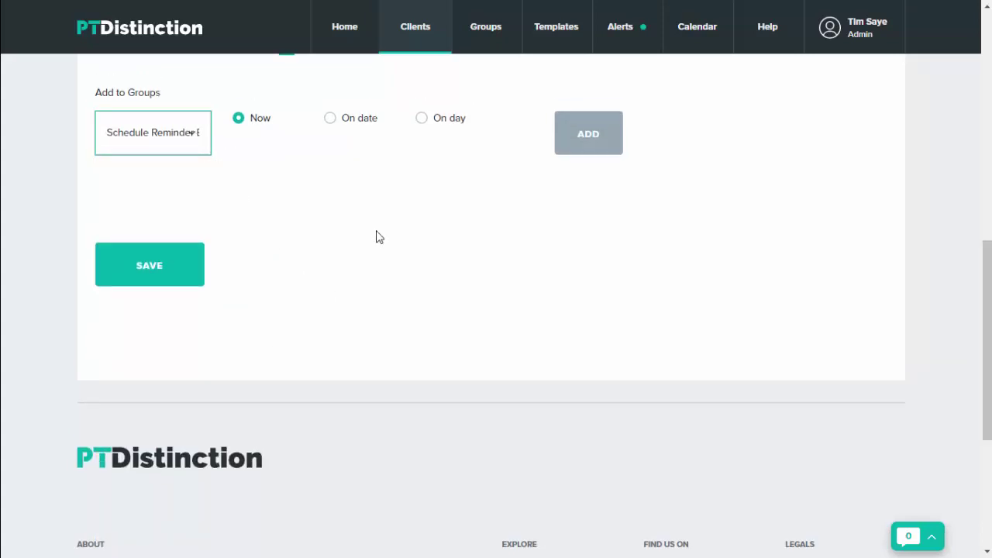
left_click(586, 205)
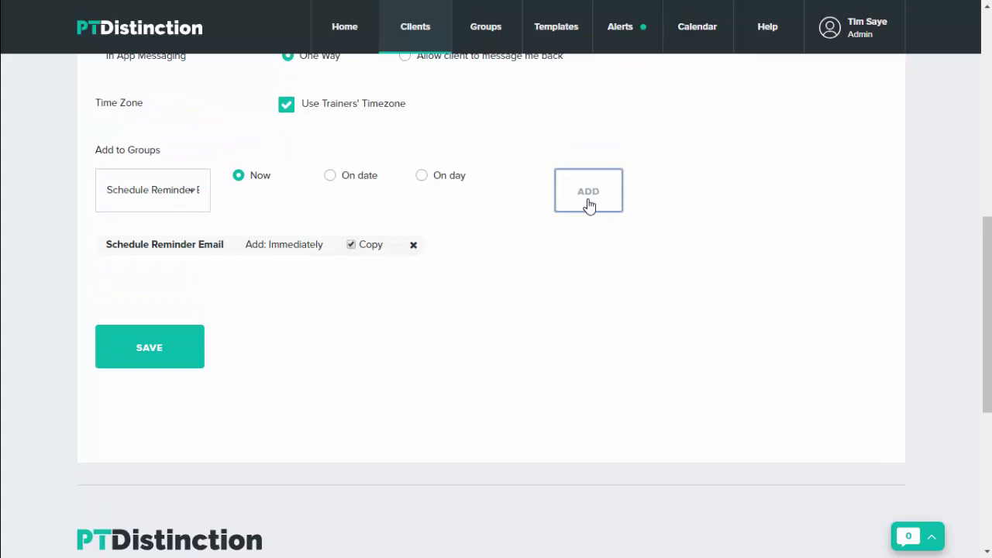
left_click(139, 350)
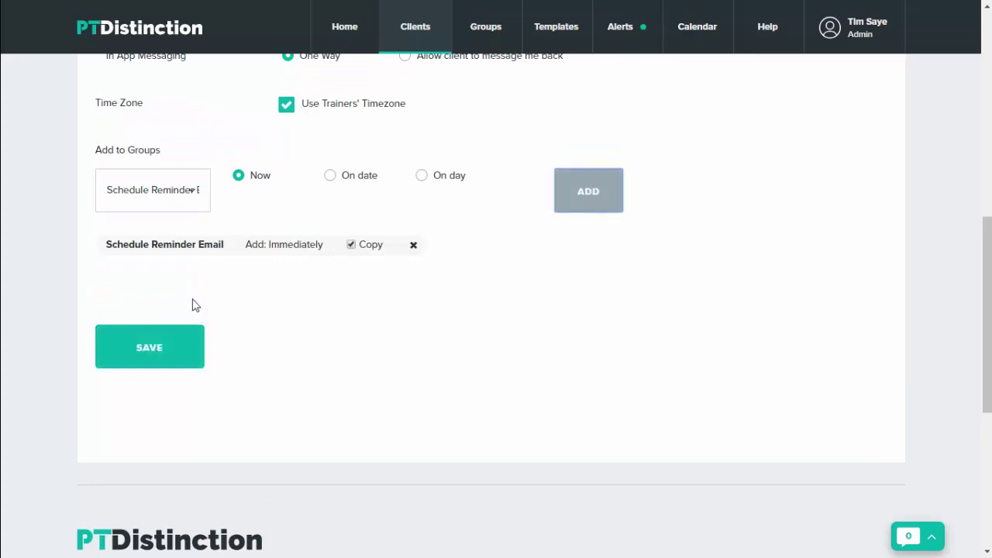